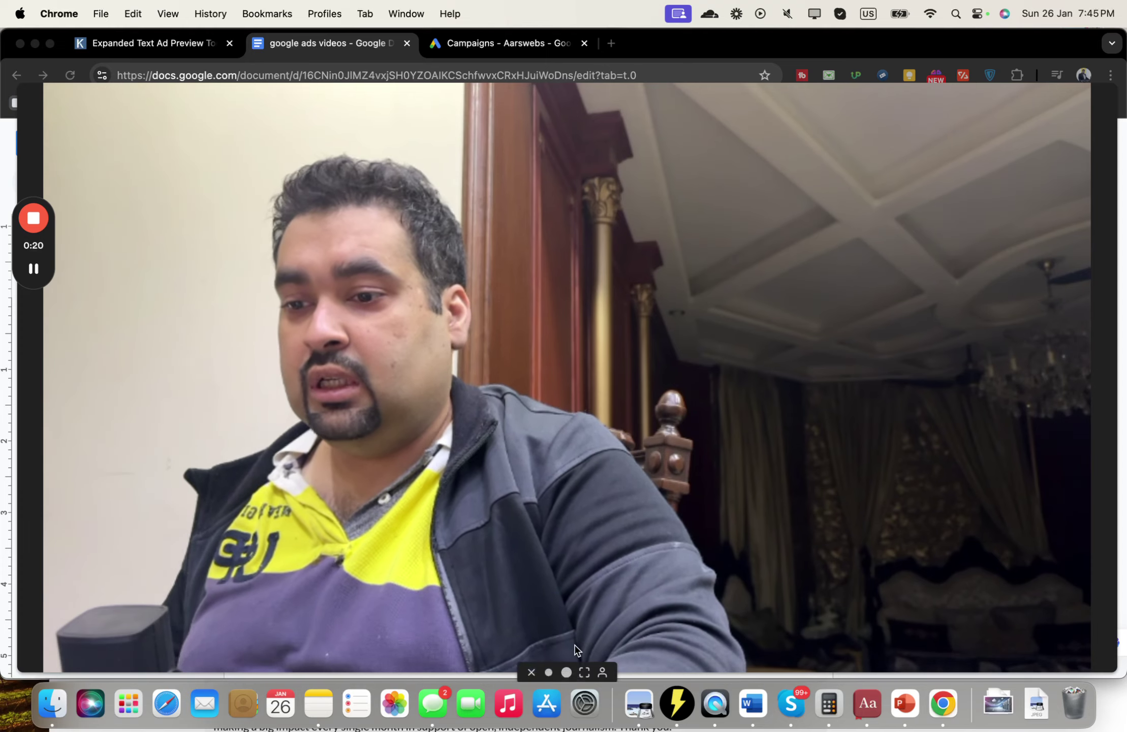
pyautogui.click(562, 672)
pyautogui.moveTo(271, 528); pyautogui.dragTo(1009, 163)
pyautogui.click(604, 373)
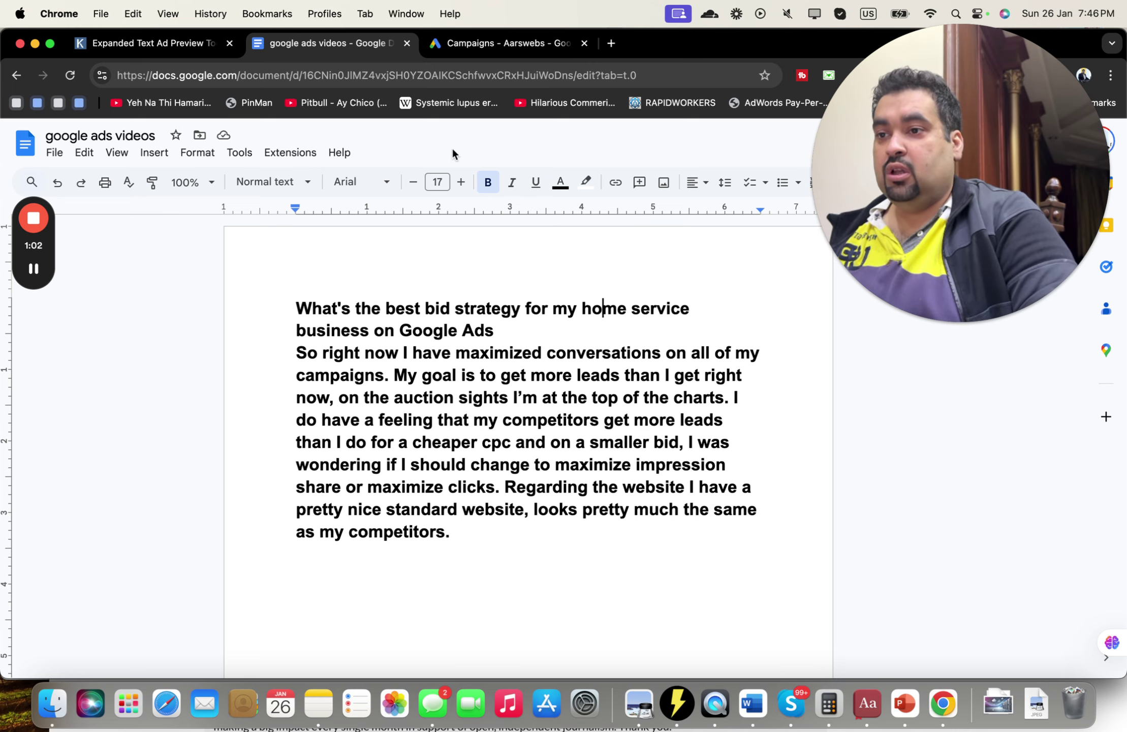
# Step: Switch to Google Ads and open the bidding settings of the Sales-Search-1 campaign
pyautogui.click(485, 45)
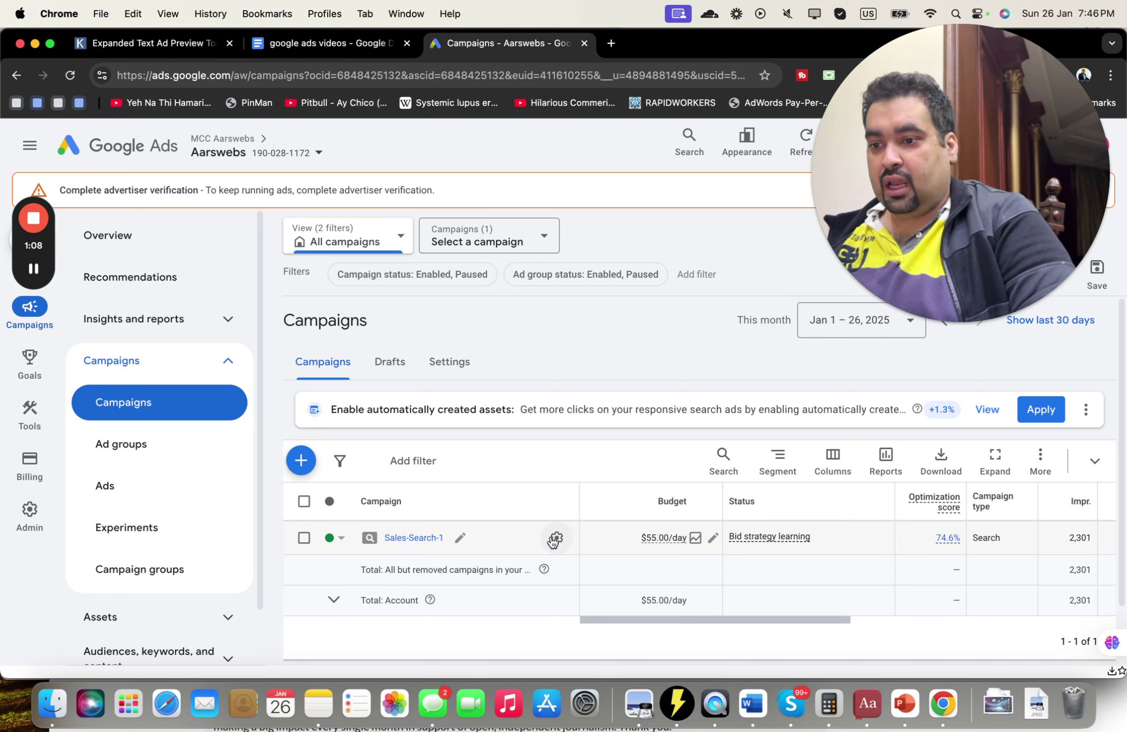
pyautogui.click(556, 539)
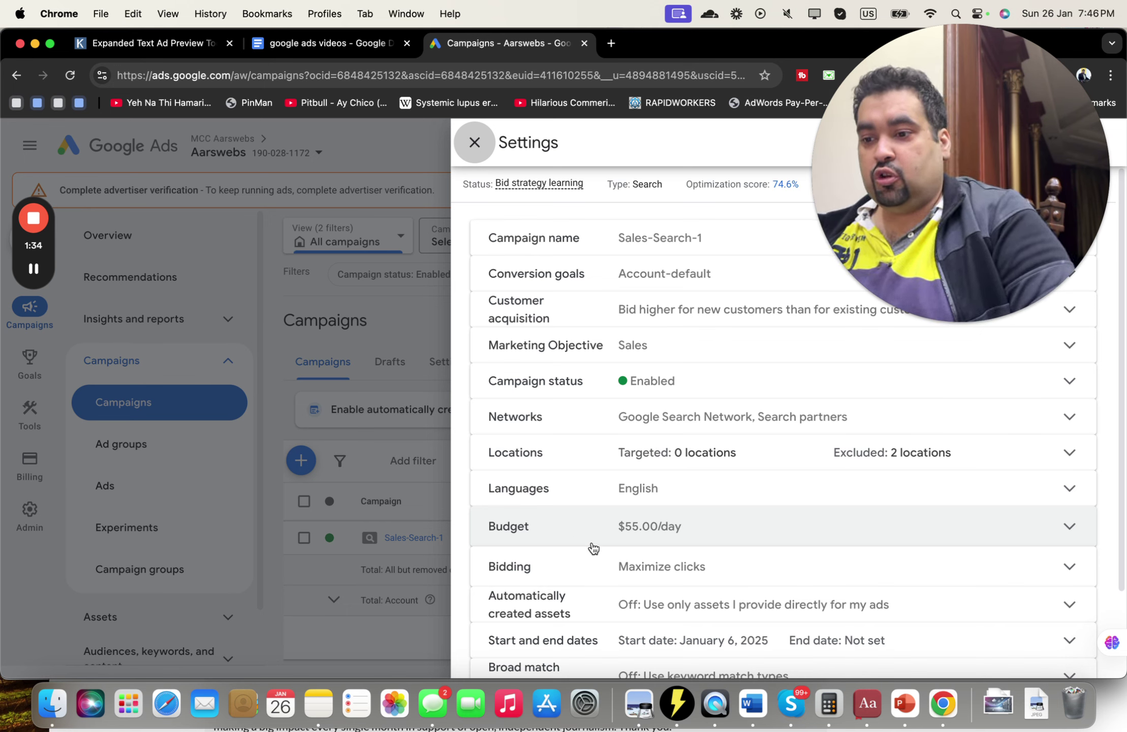
pyautogui.click(684, 568)
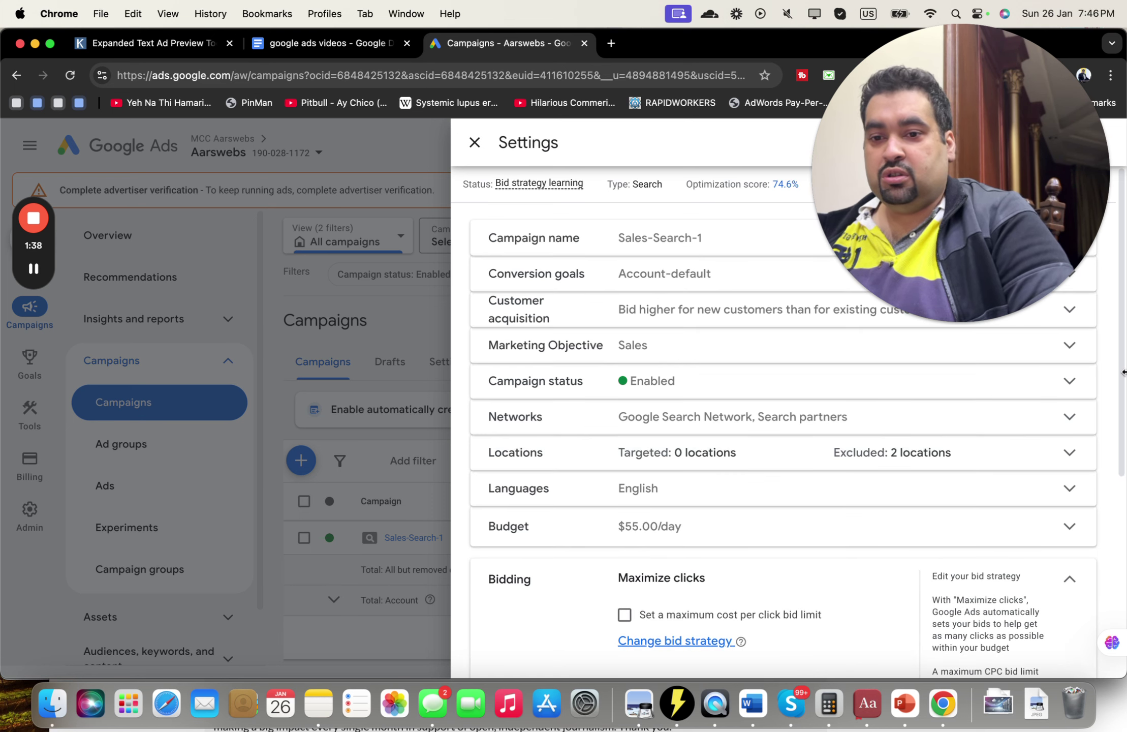
pyautogui.scroll(-4, 761, 457)
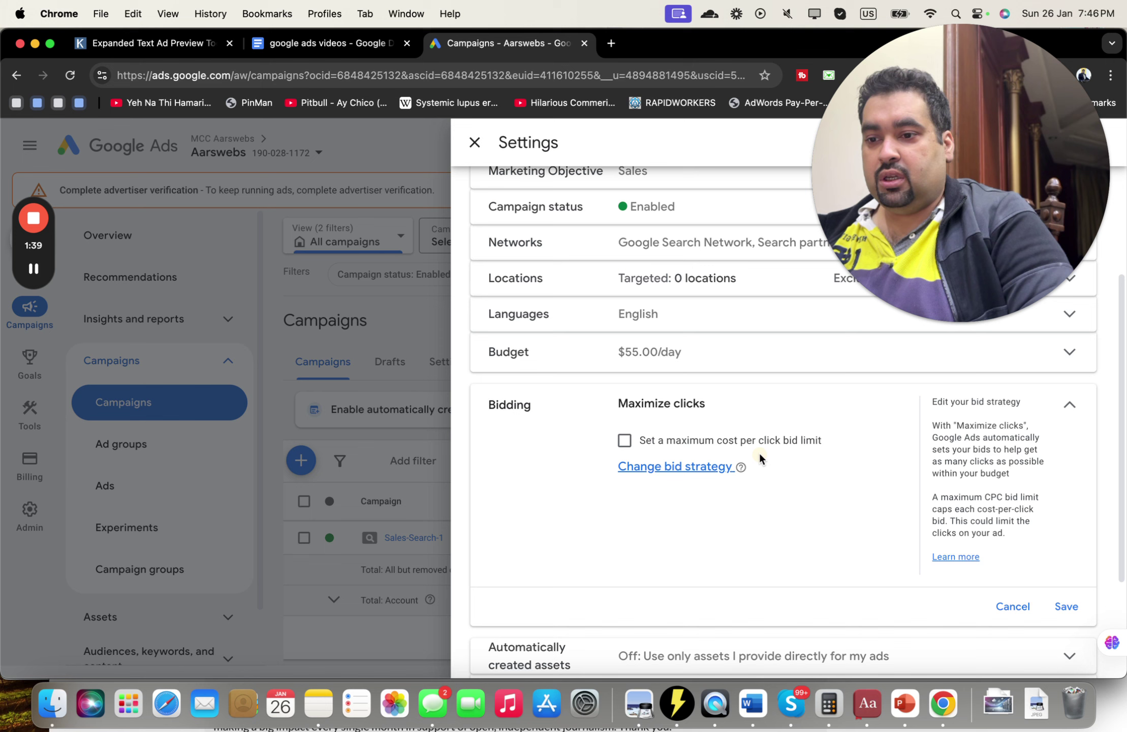
# Step: Start changing the campaign's bid strategy and review the options for what bidding should focus on
pyautogui.click(702, 467)
pyautogui.click(670, 436)
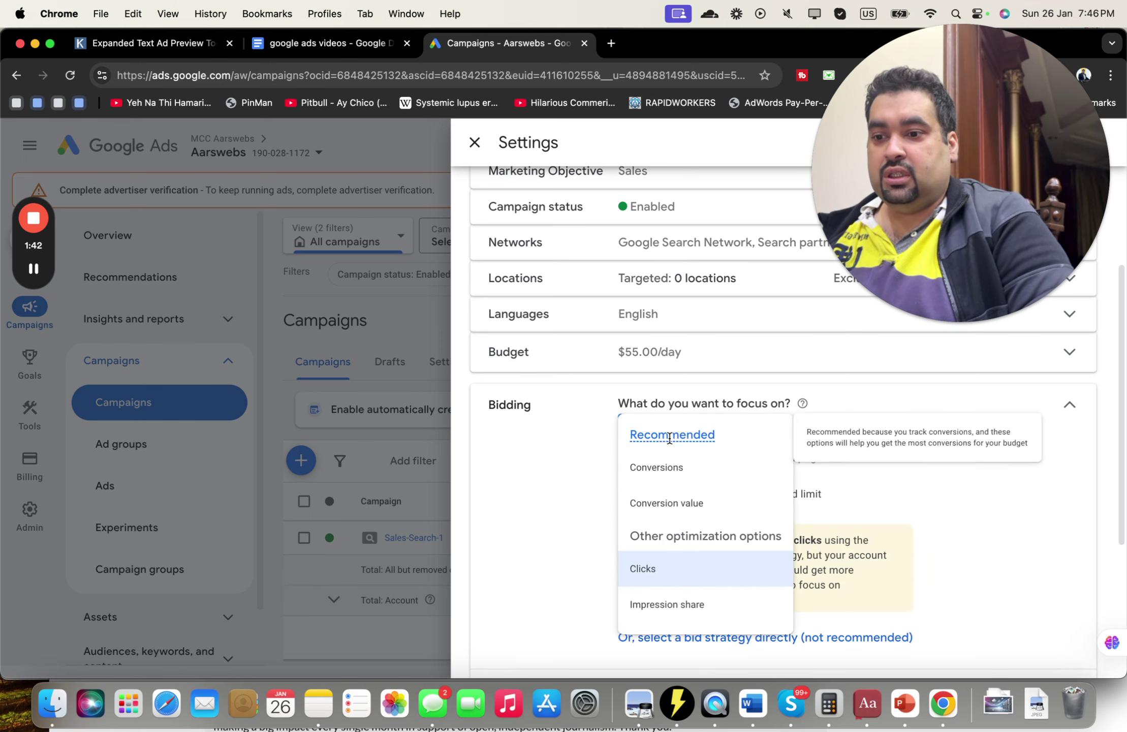
pyautogui.moveTo(673, 477)
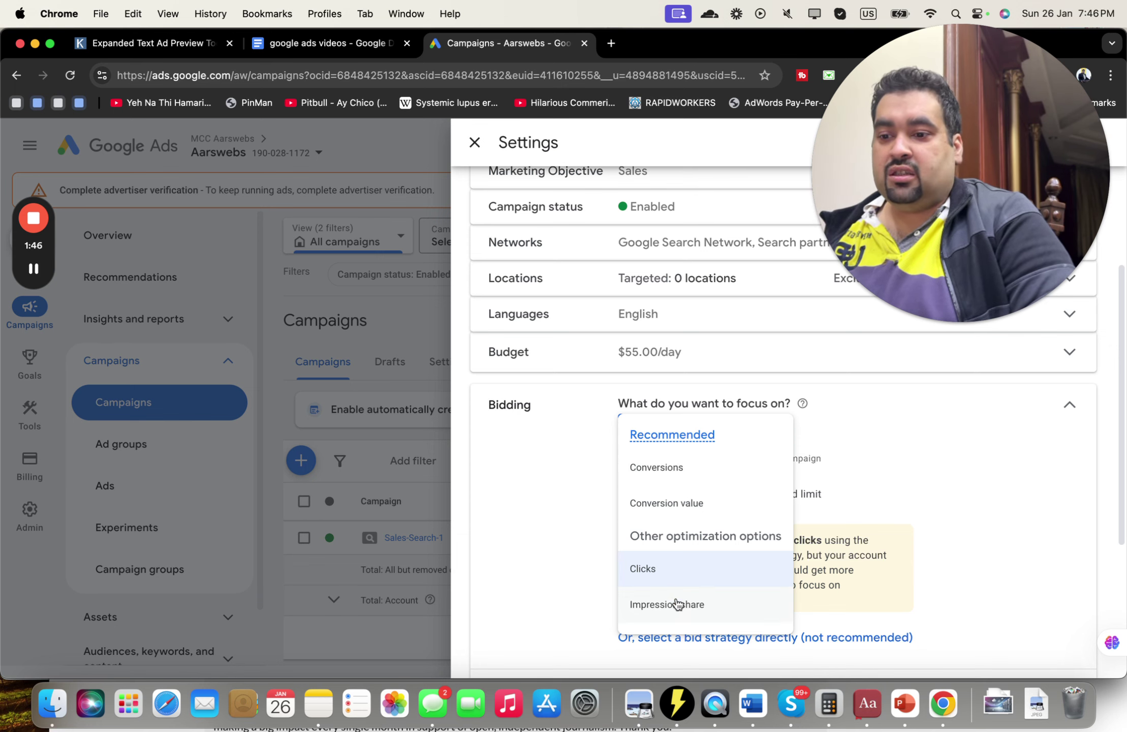
pyautogui.click(862, 604)
# Step: Switch to selecting a bid strategy directly and review the descriptions of Maximize clicks and Maximize conversions
pyautogui.click(855, 638)
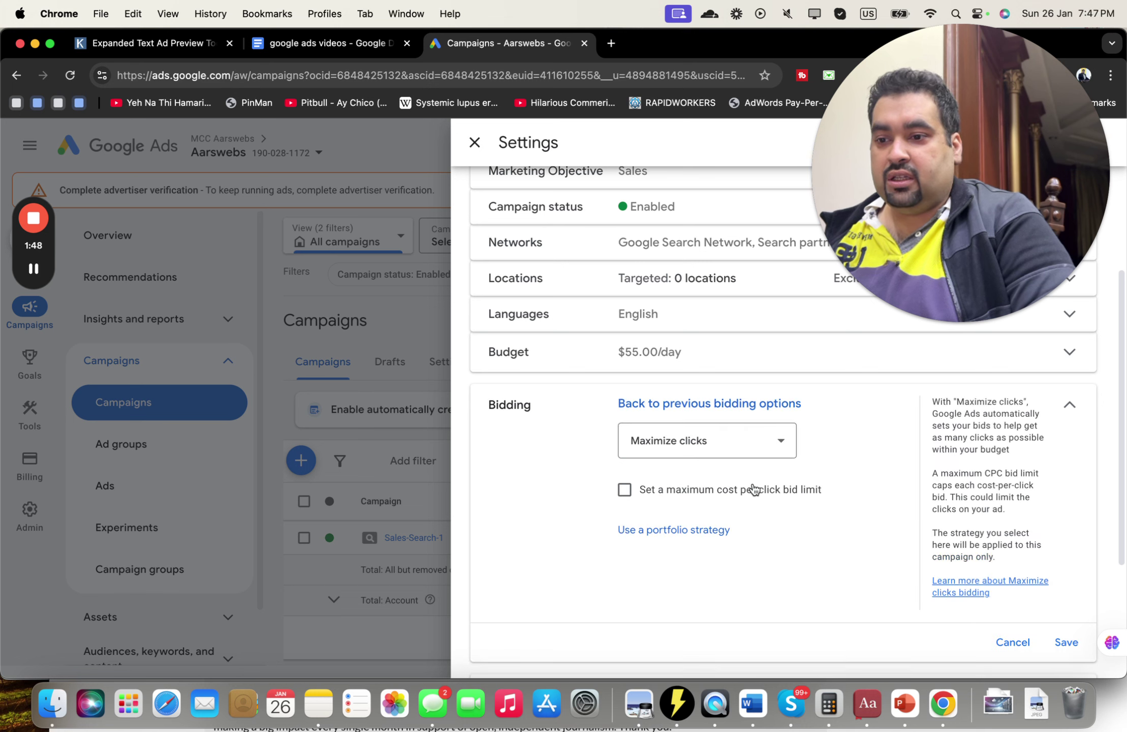
pyautogui.click(739, 455)
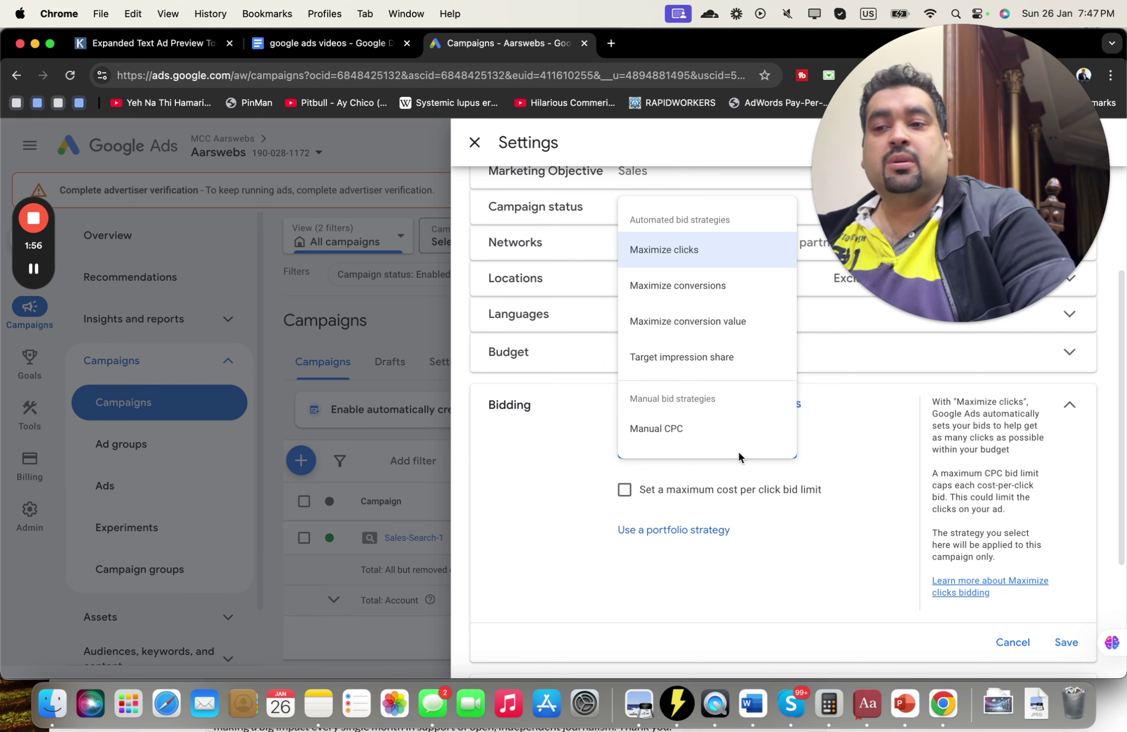
pyautogui.click(345, 44)
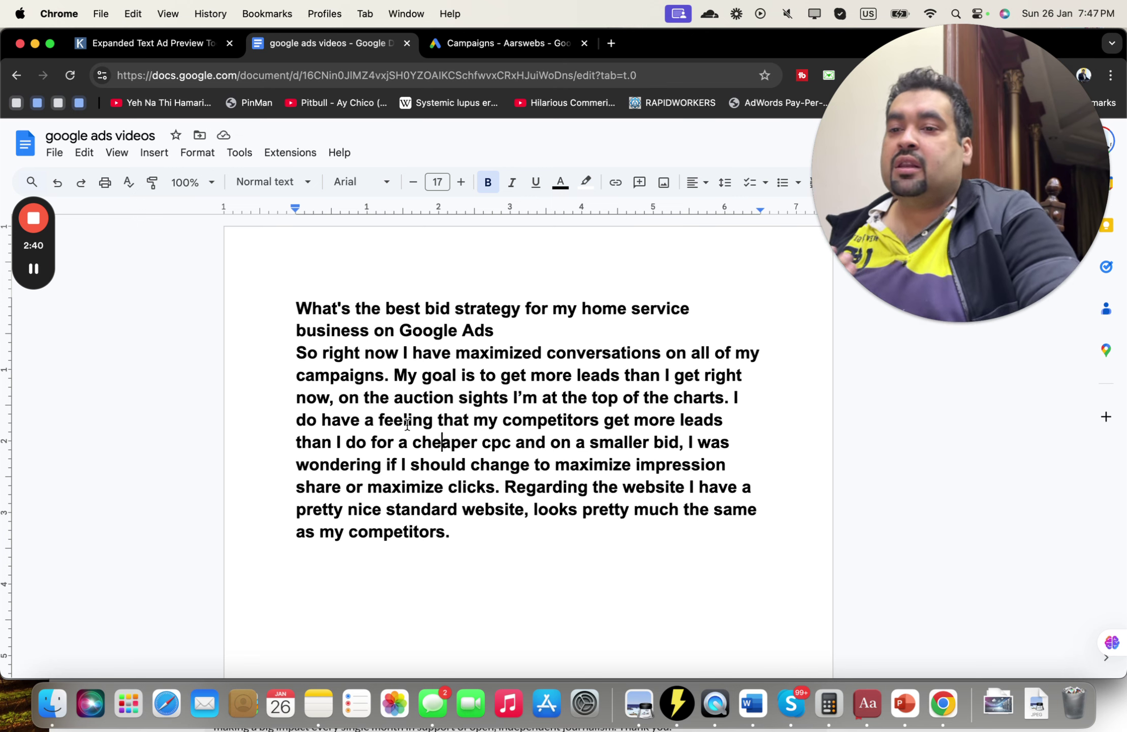
pyautogui.click(465, 45)
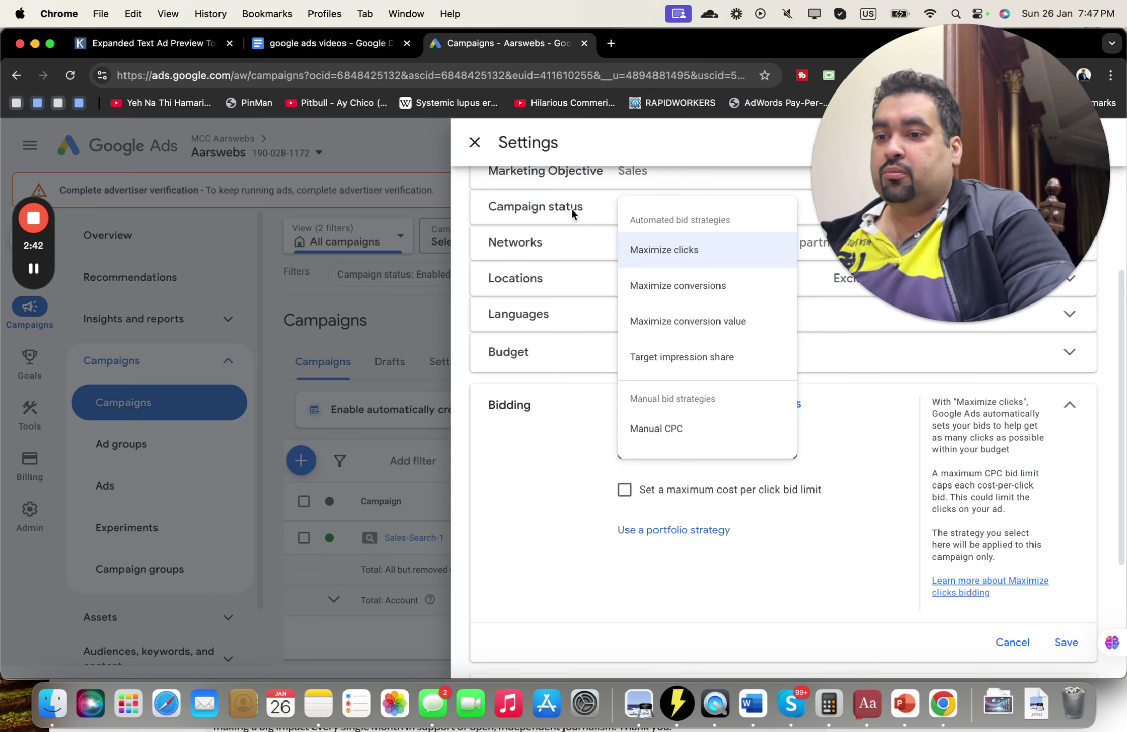
pyautogui.moveTo(691, 258)
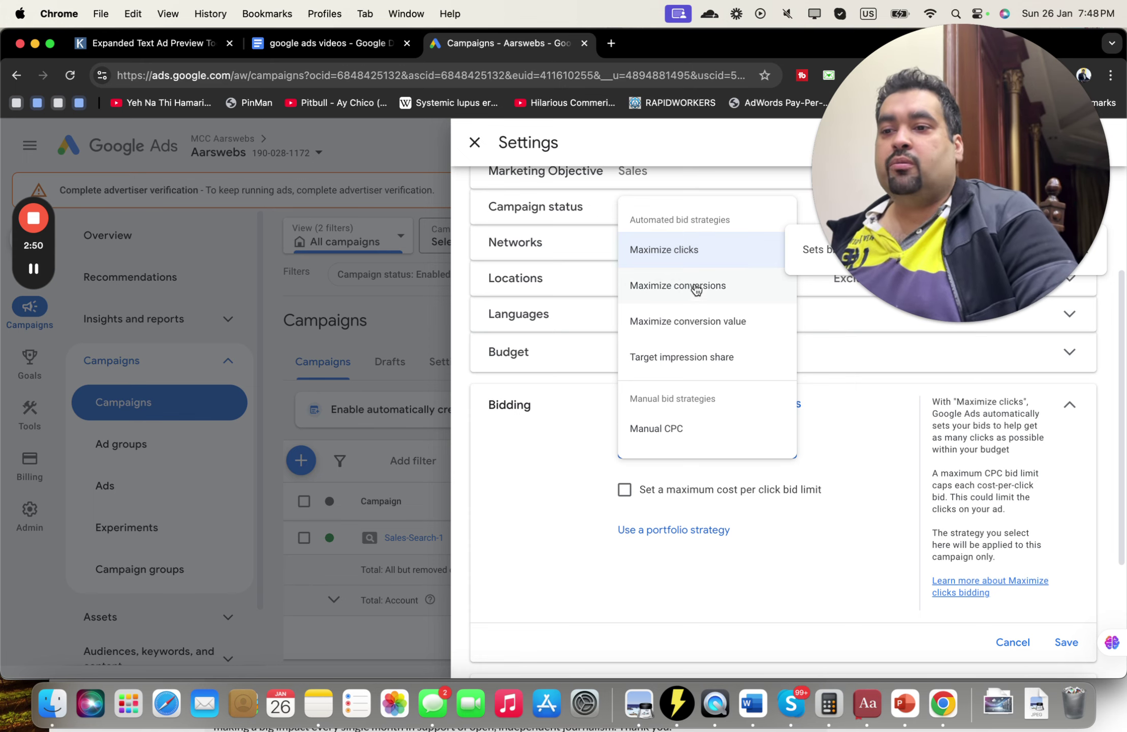
pyautogui.moveTo(698, 294)
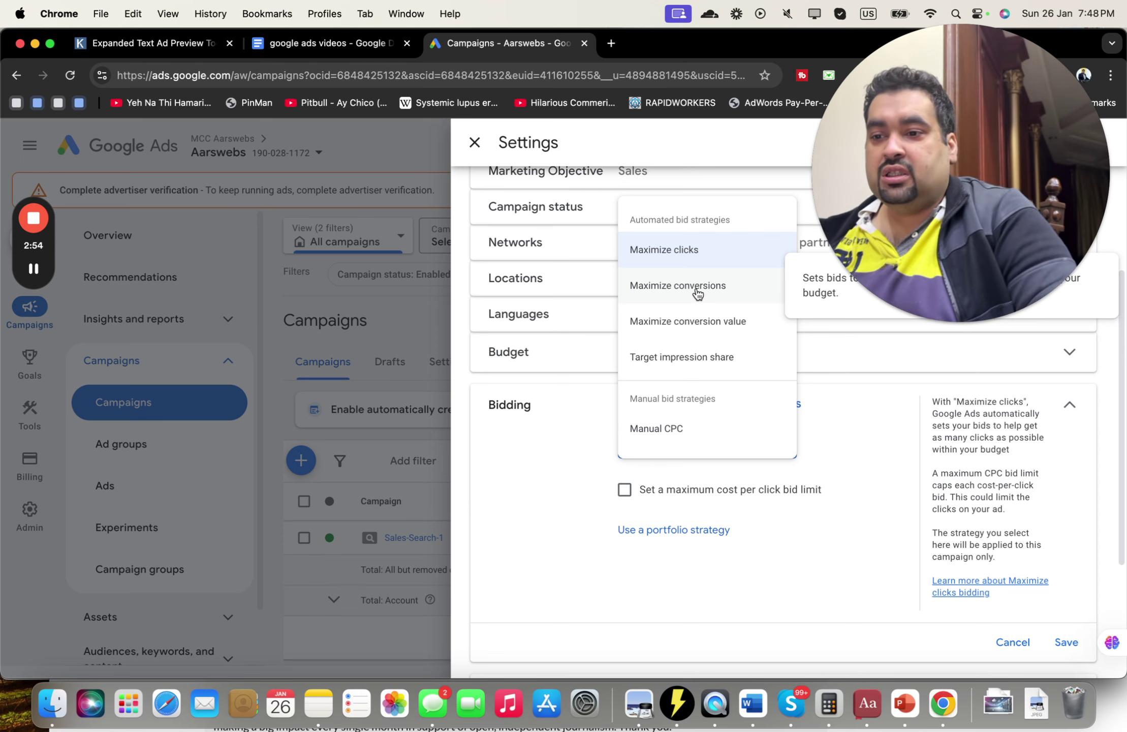
# Step: Choose Target impression share as the bid strategy and review the choices for where ads appear
pyautogui.click(703, 358)
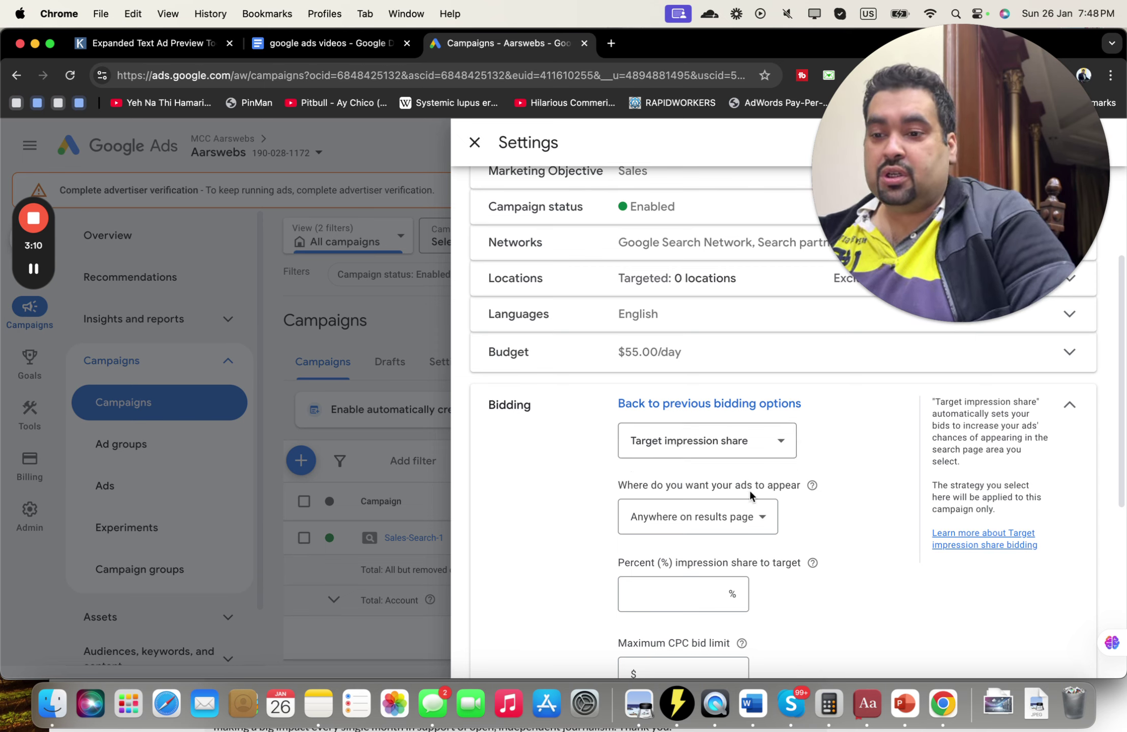
pyautogui.click(737, 521)
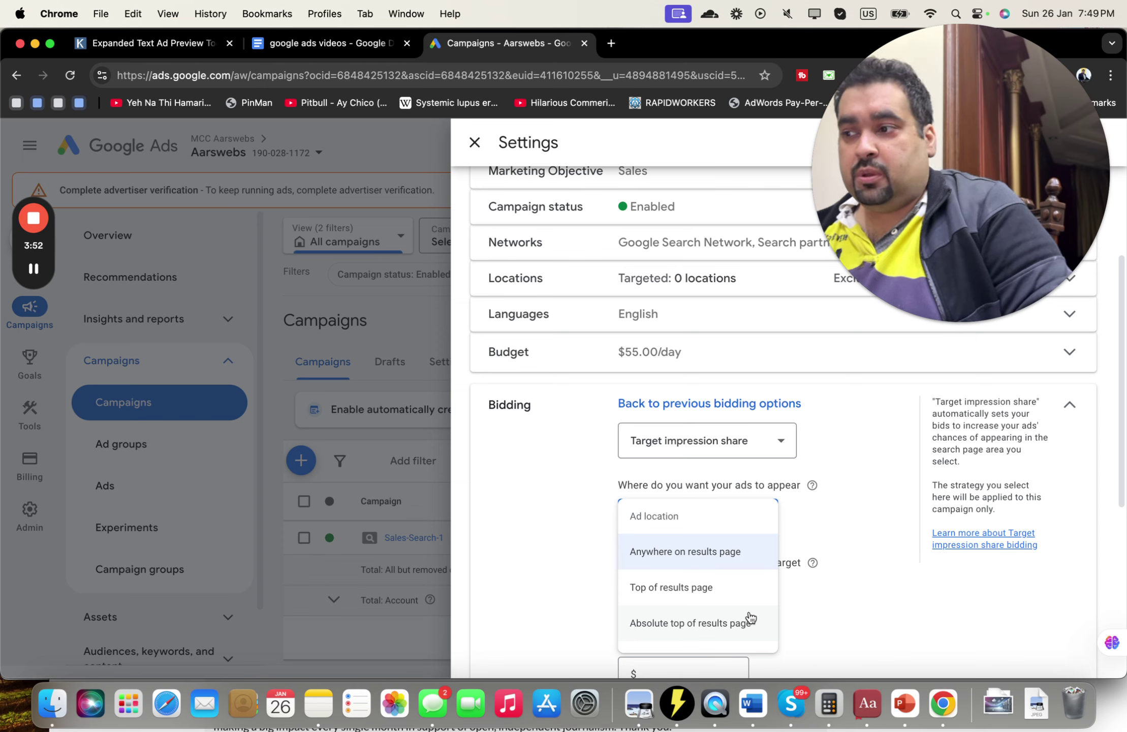
pyautogui.click(858, 561)
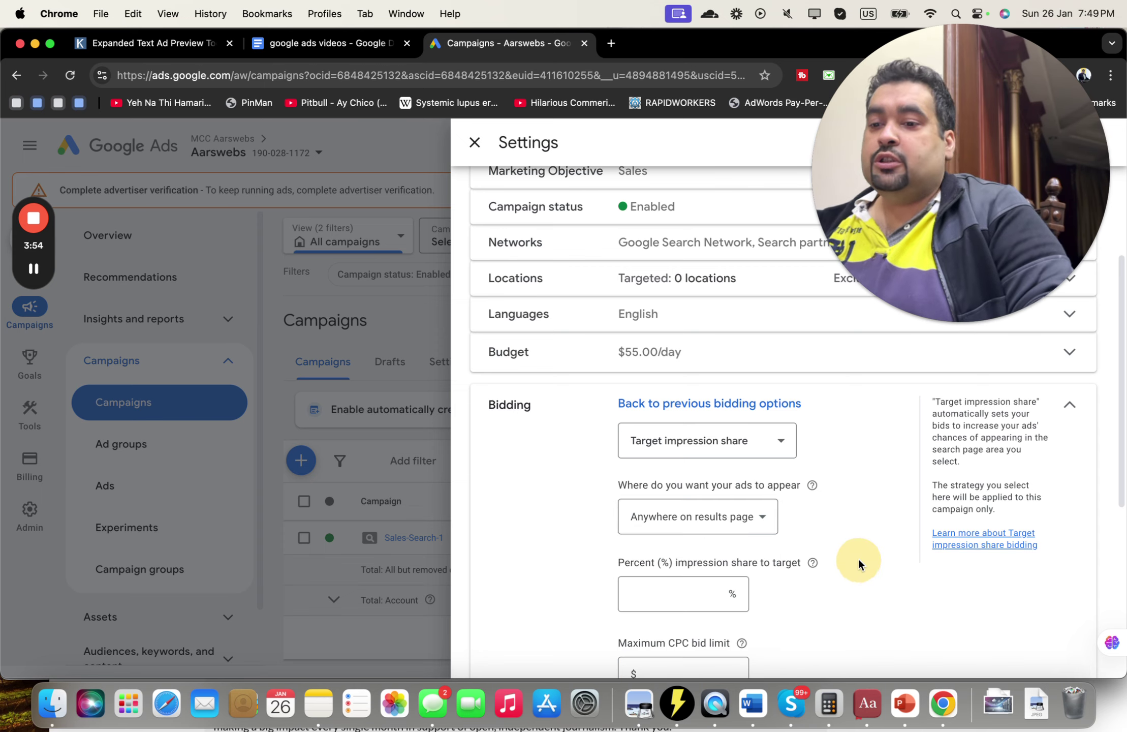
pyautogui.click(726, 436)
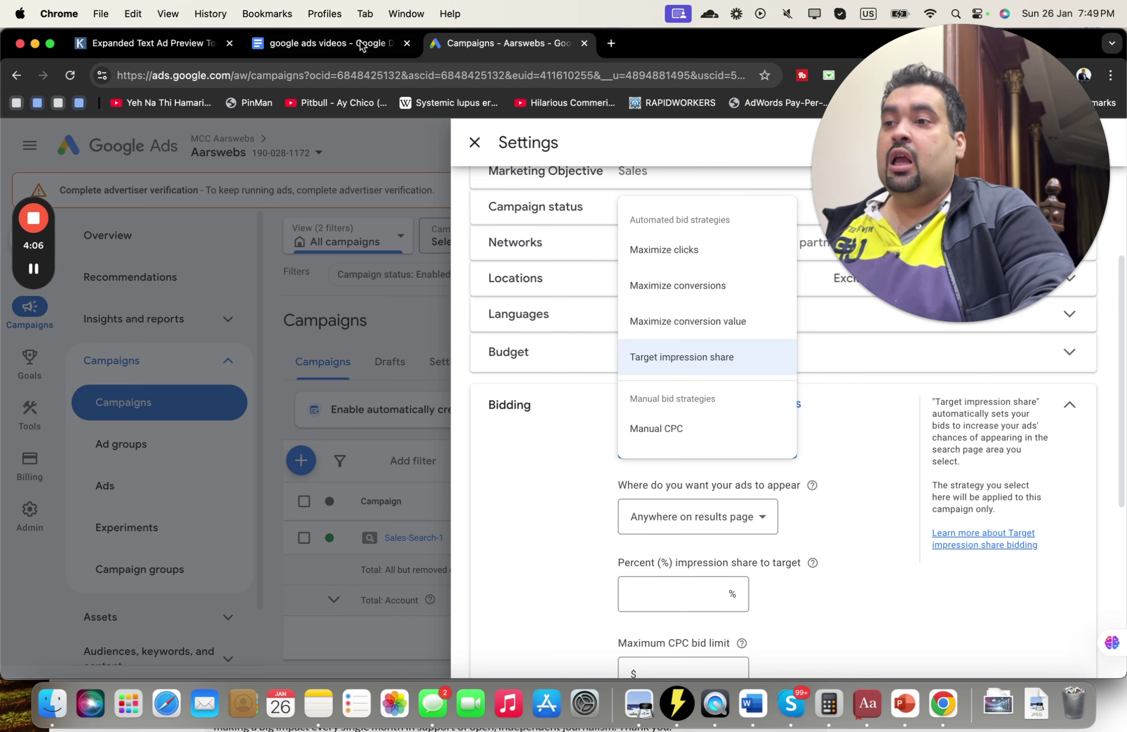
# Step: In the Google Docs document, add "Landing Page. Work on Search Terms. Install Conversion. Ad optimisation, ad schedules and locations." below the question
pyautogui.click(331, 45)
pyautogui.click(475, 601)
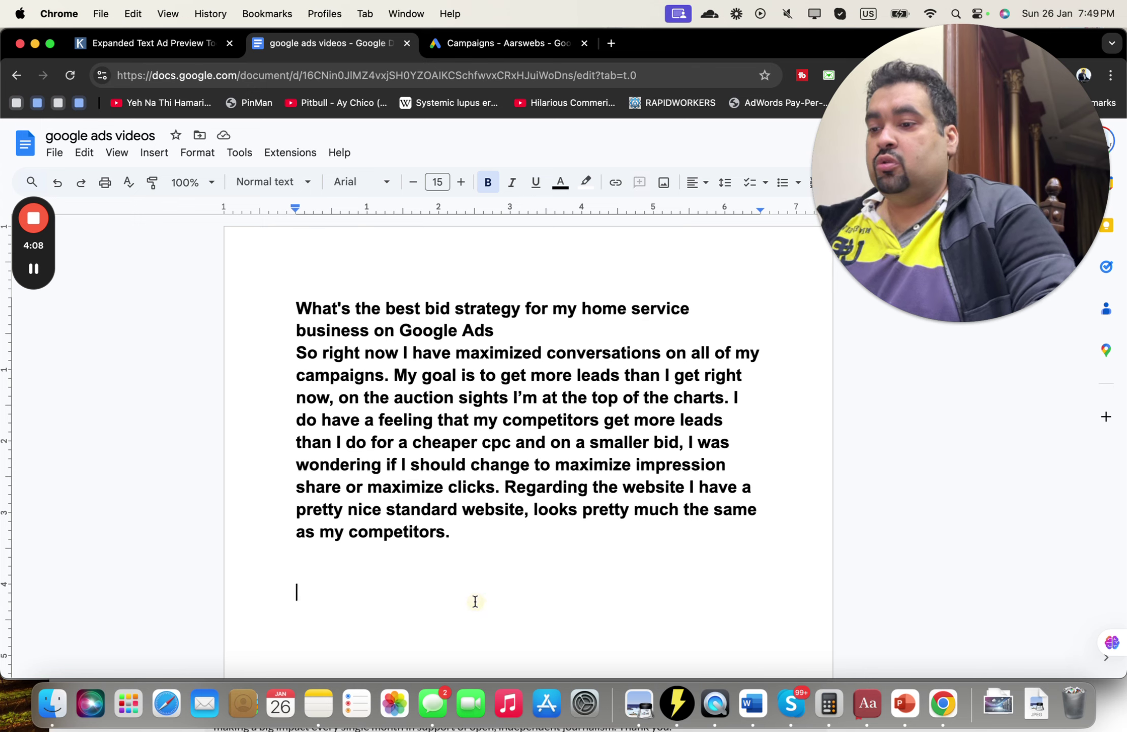
pyautogui.write('Lan')
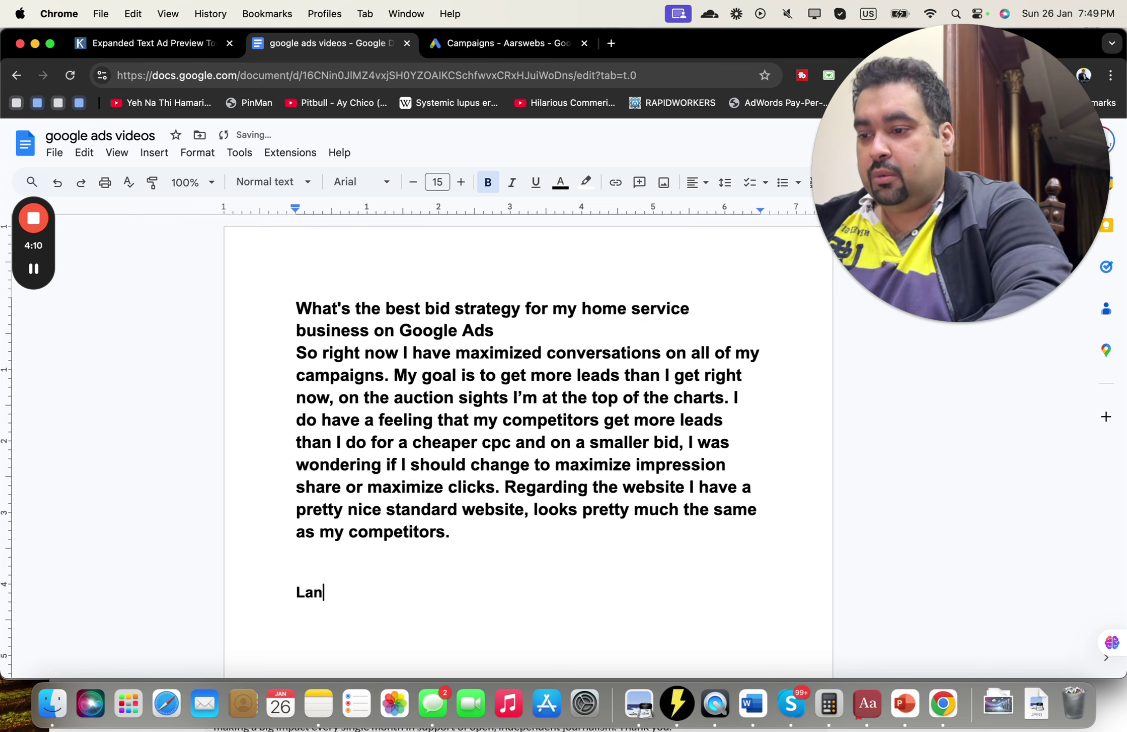
pyautogui.write('ding p')
pyautogui.press('BackSpace')
pyautogui.write('P')
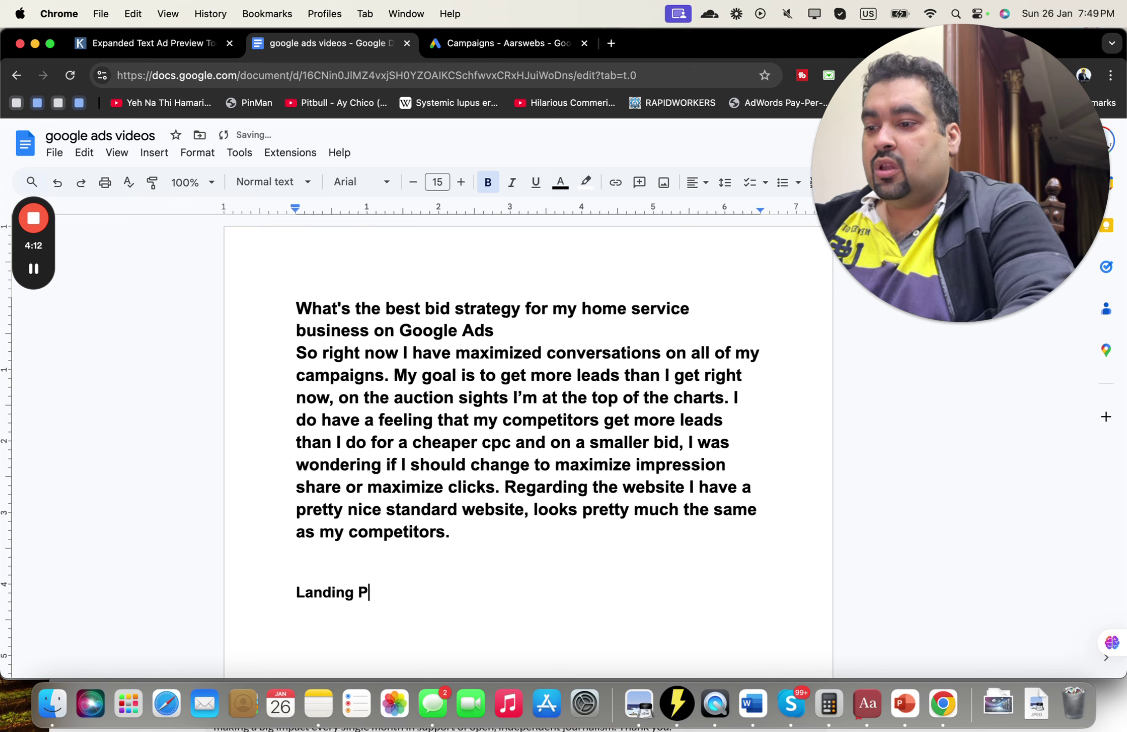
pyautogui.write('age. Work on')
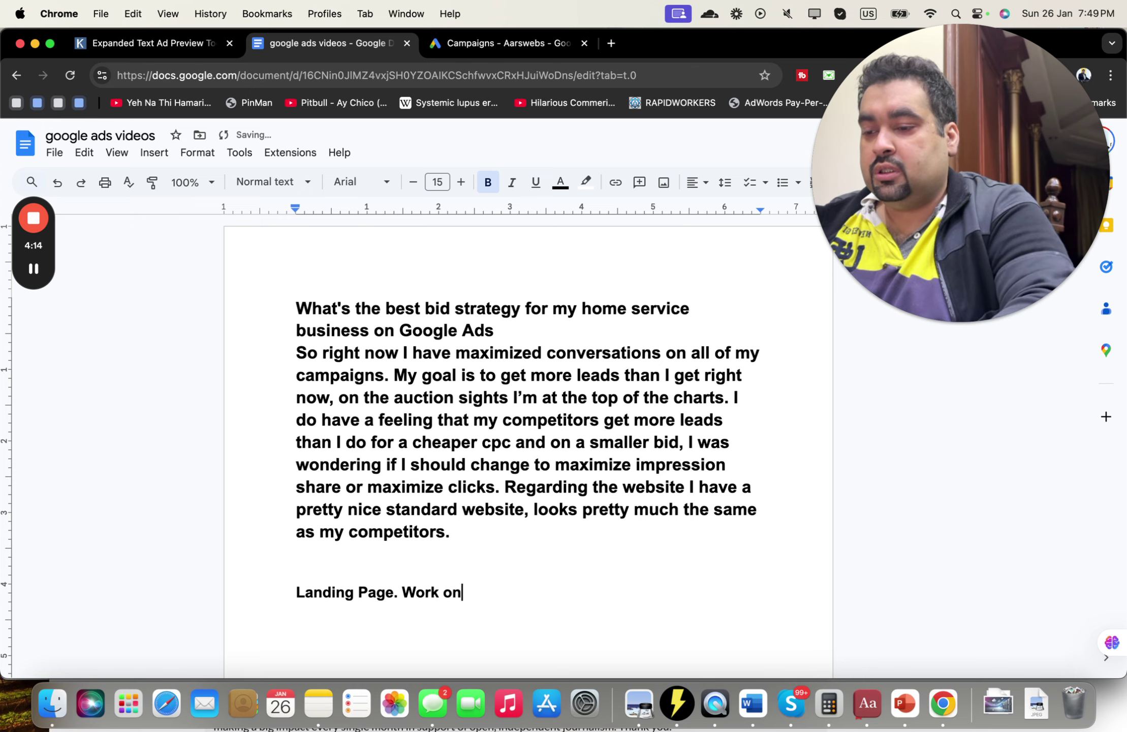
pyautogui.write(' Search T')
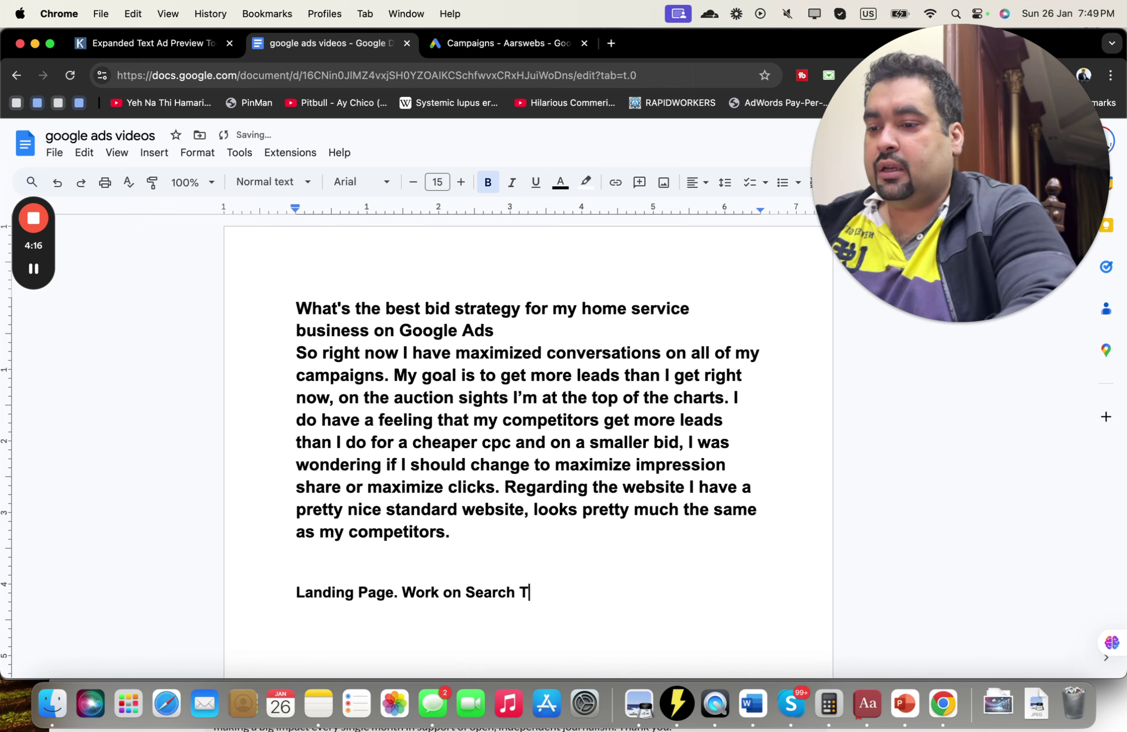
pyautogui.write('erms. Install')
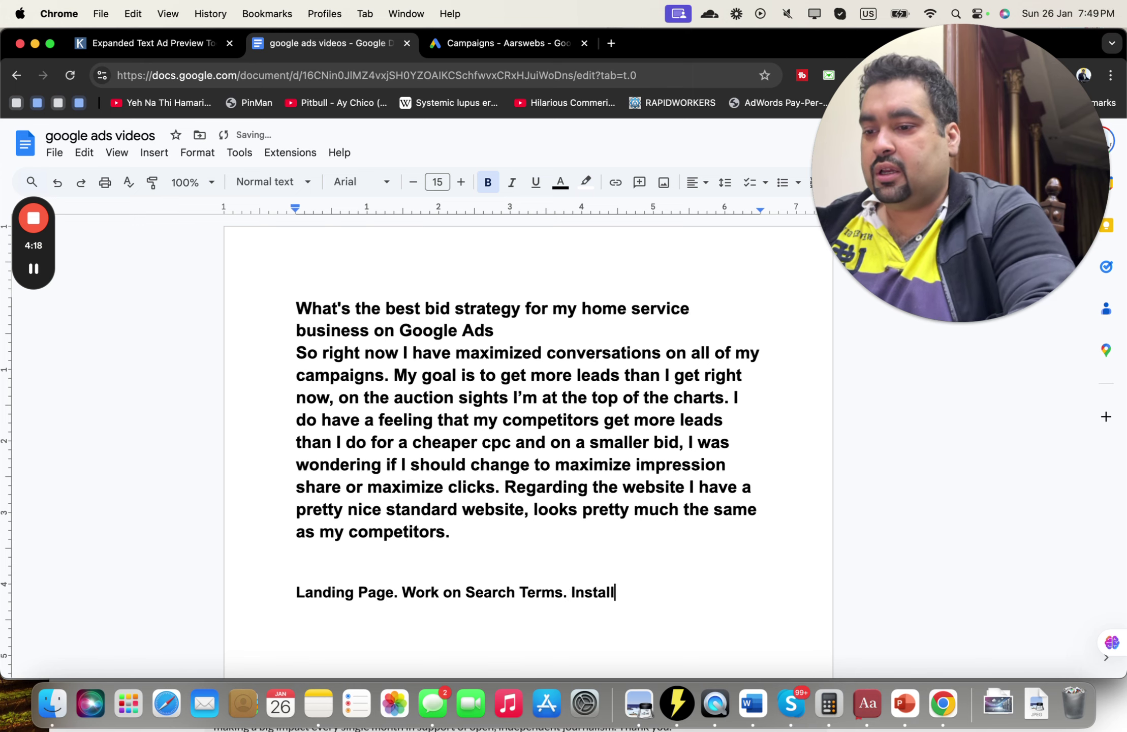
pyautogui.write(' Conversion. ')
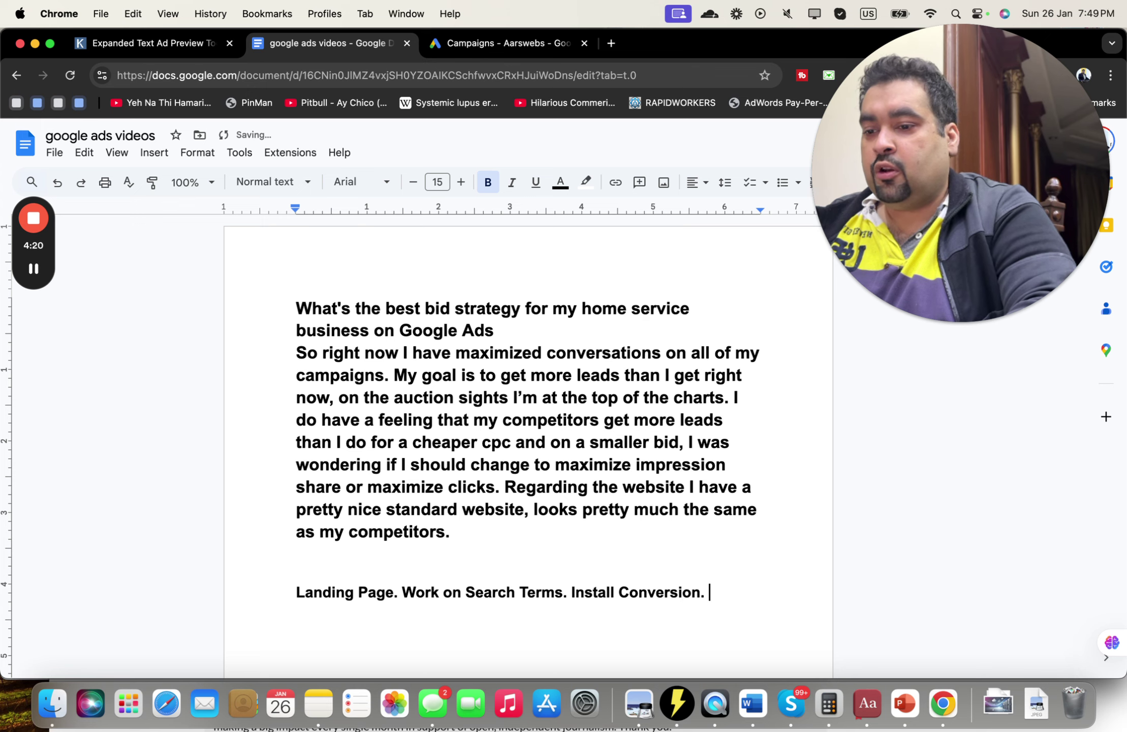
pyautogui.write('Ad optimisation')
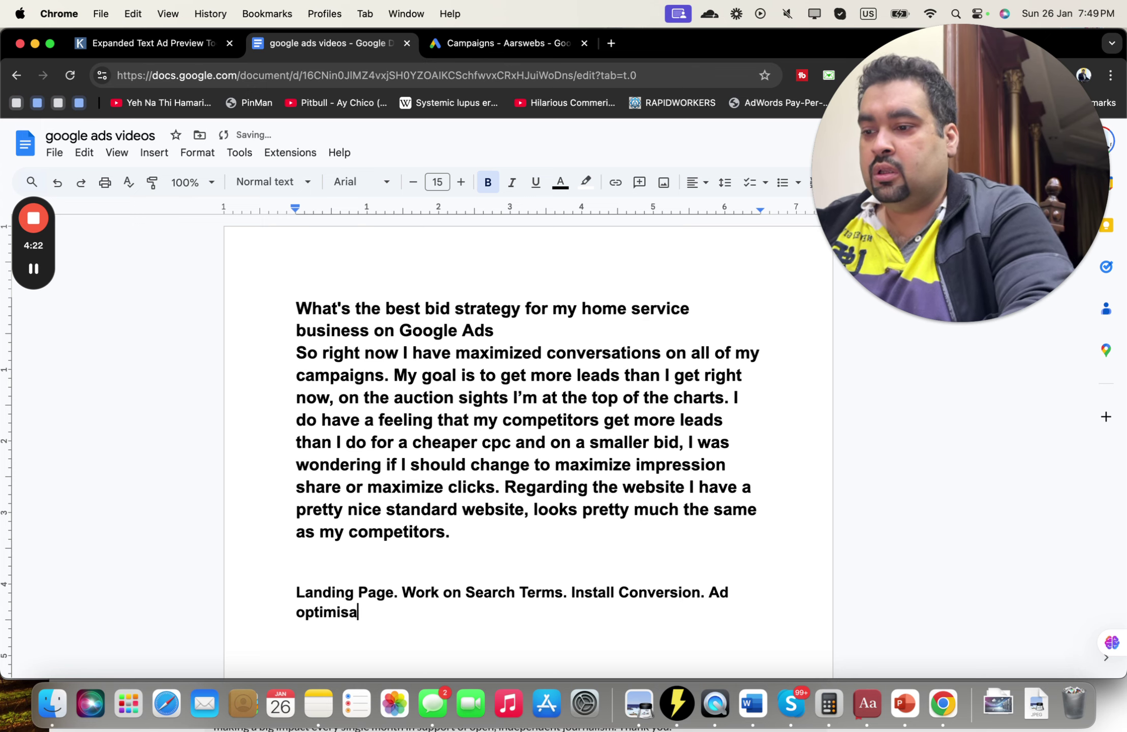
pyautogui.press('BackSpace')
pyautogui.write('tion, ad schedules ')
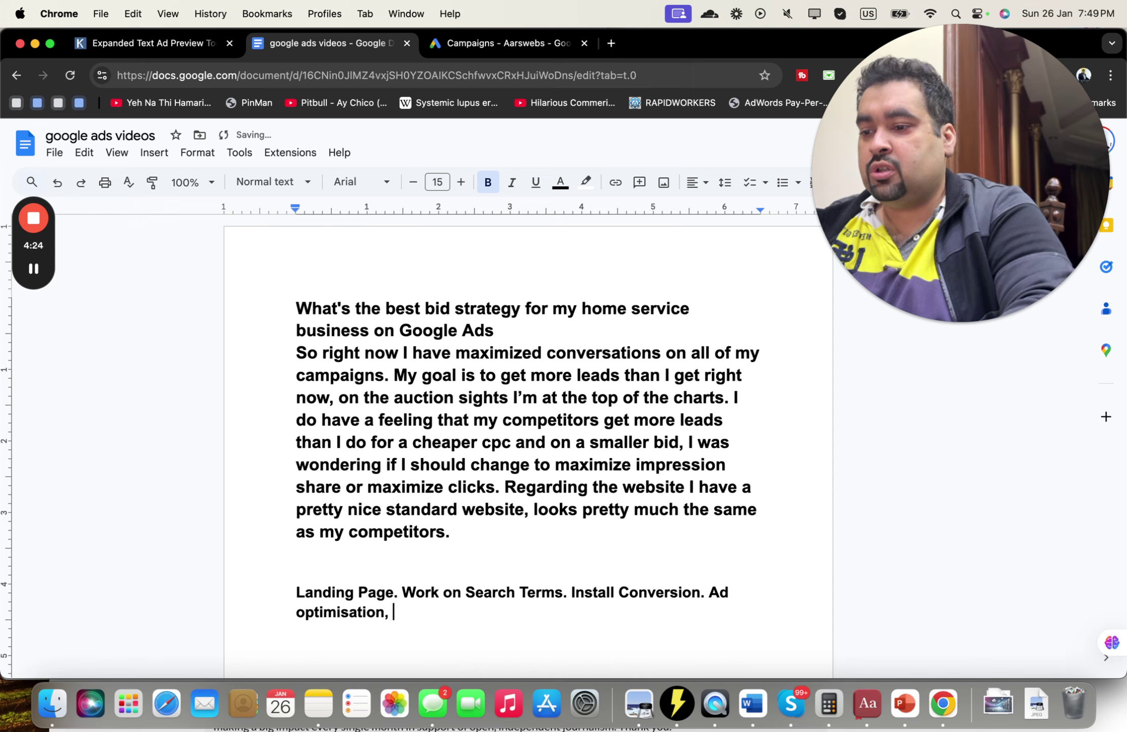
pyautogui.write('and ')
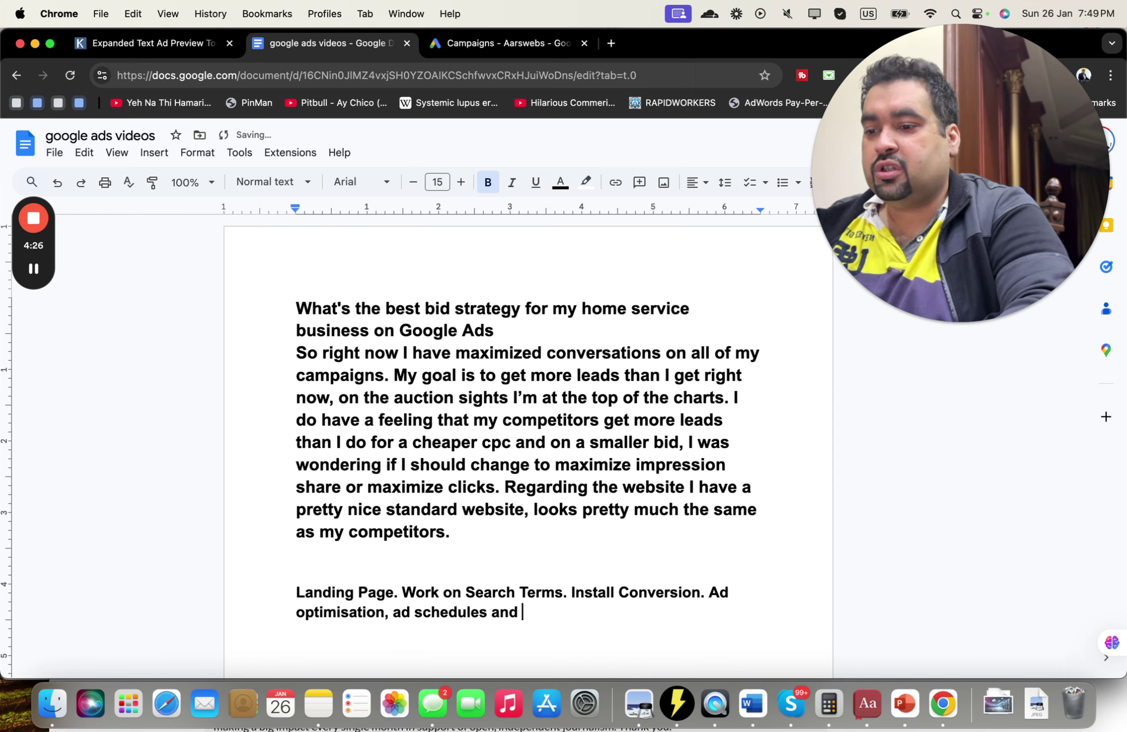
pyautogui.write('locations.')
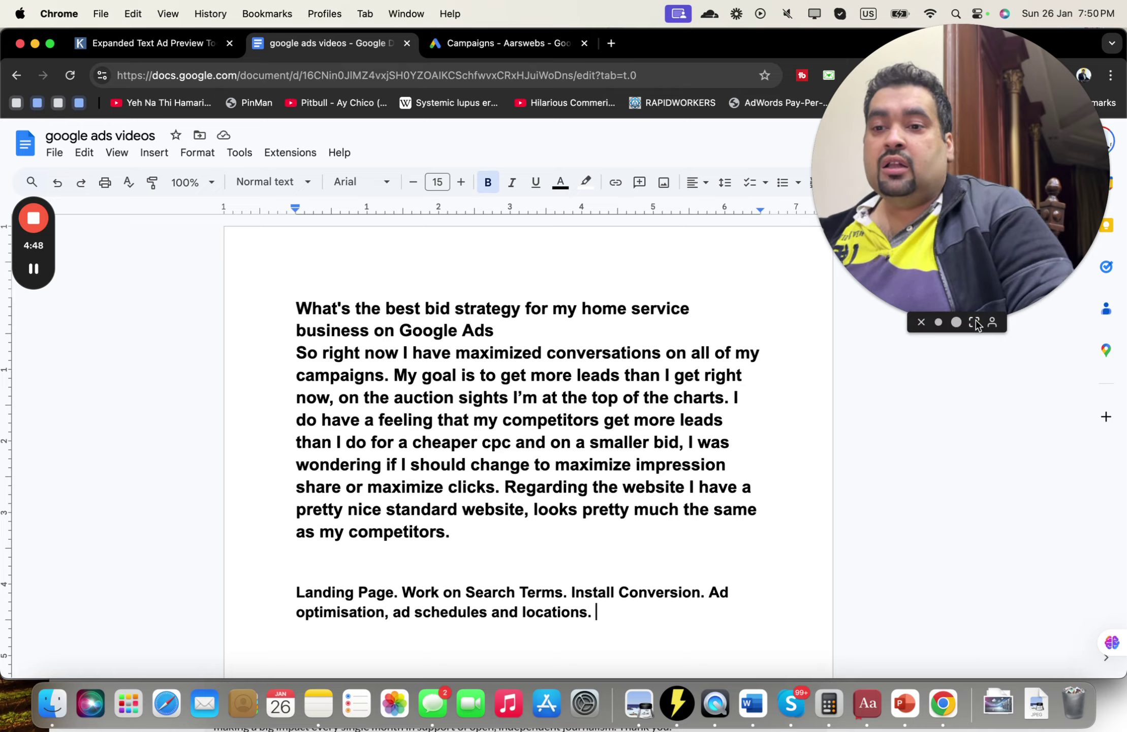
pyautogui.click(975, 323)
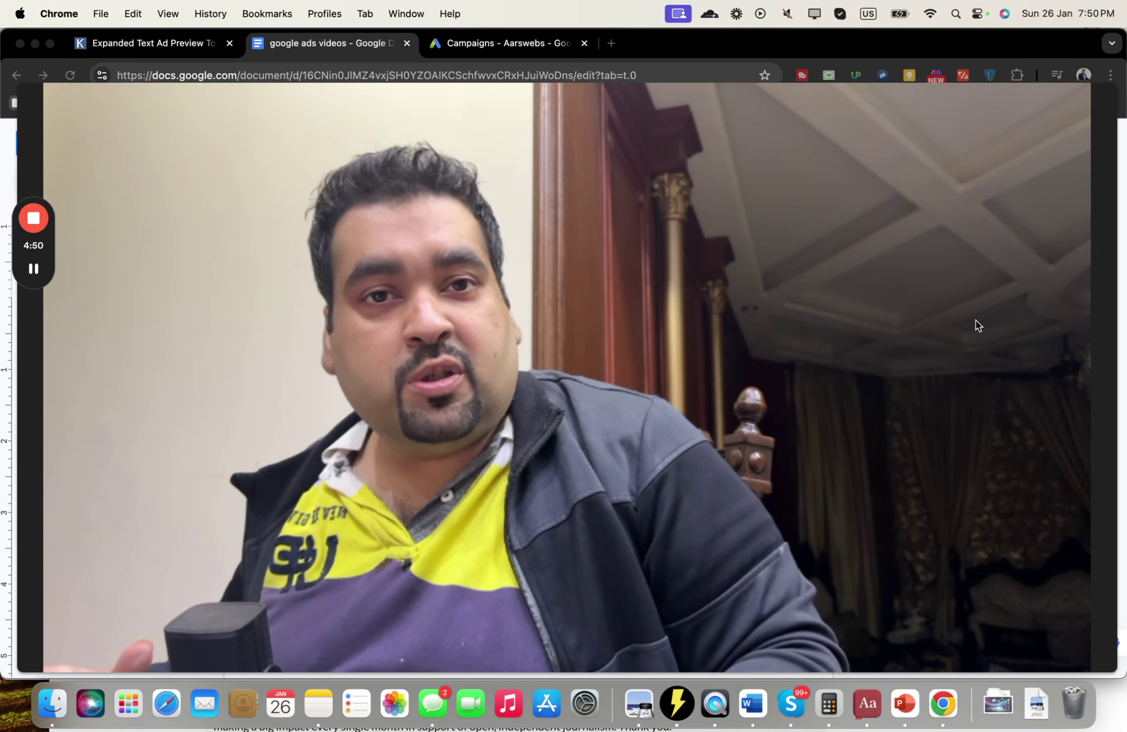